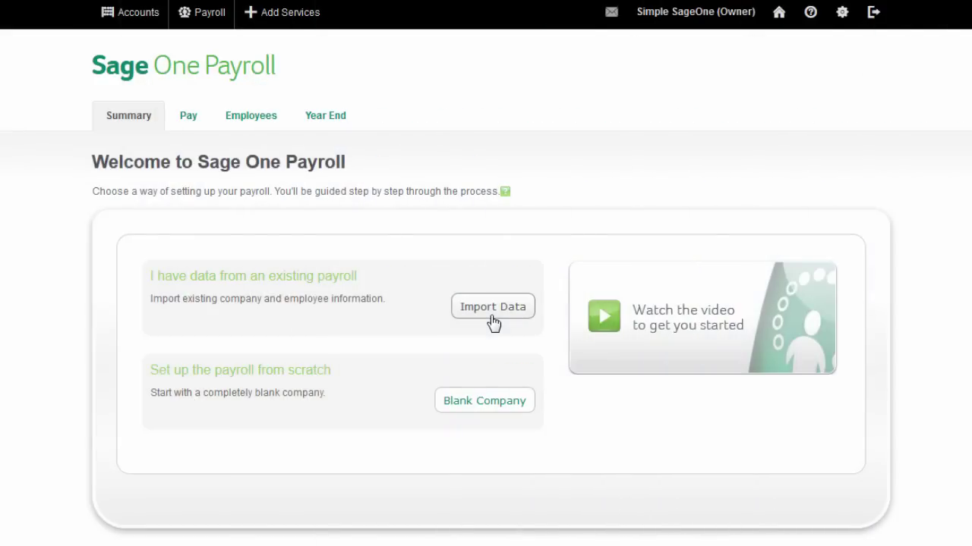
- Set up the payroll from scratch as a blank company and open the weekly pay day calendar setup
click(486, 401)
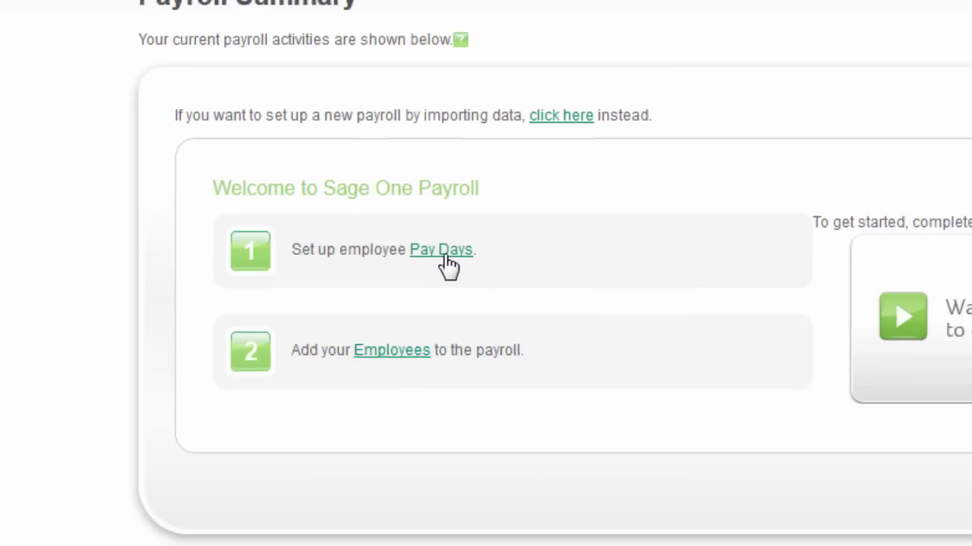
click(448, 262)
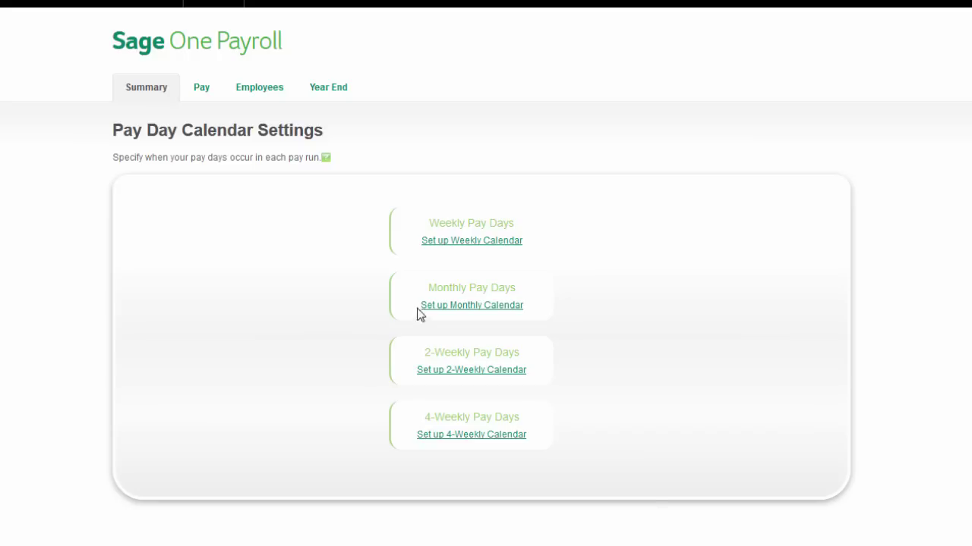
click(464, 241)
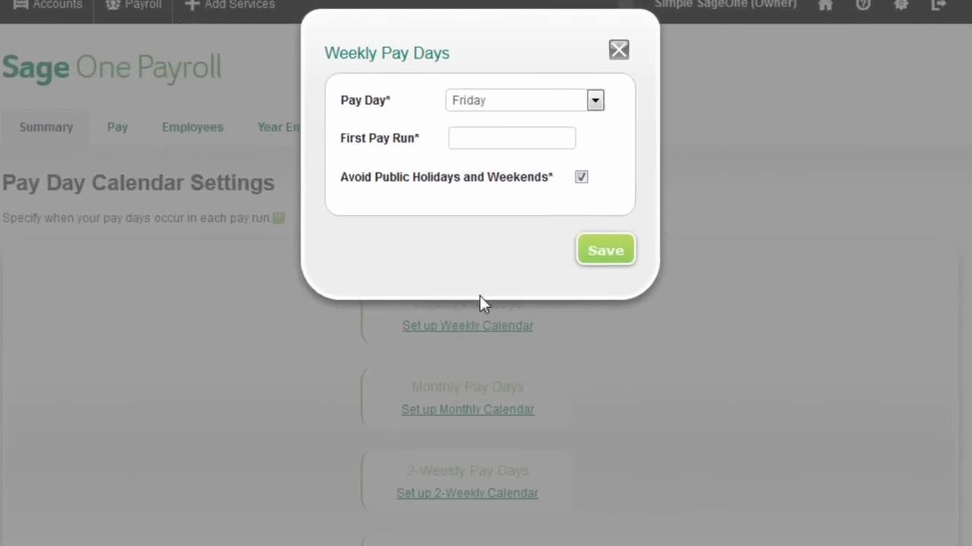
- Set weekly pay days to Friday with first pay run 01/05/2015, avoiding public holidays and weekends, and save
click(604, 113)
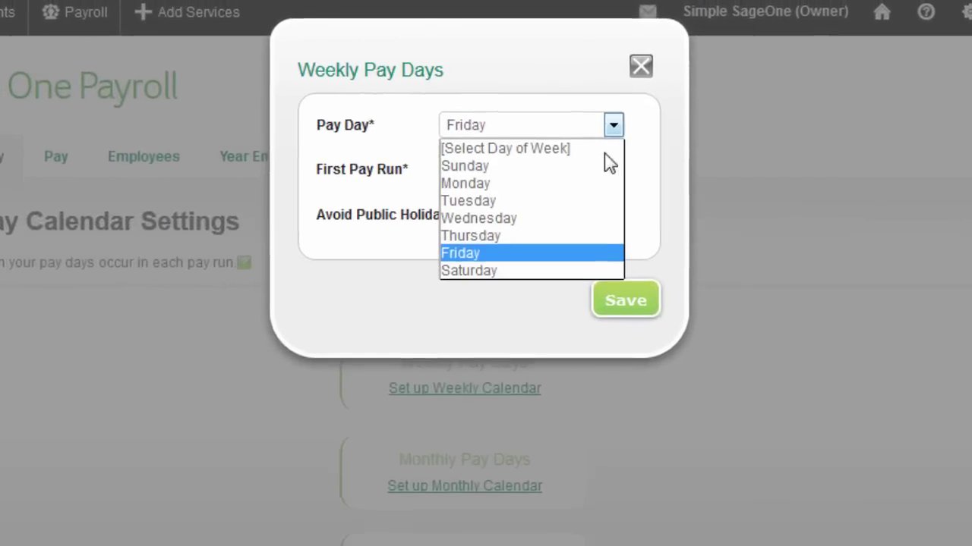
click(595, 277)
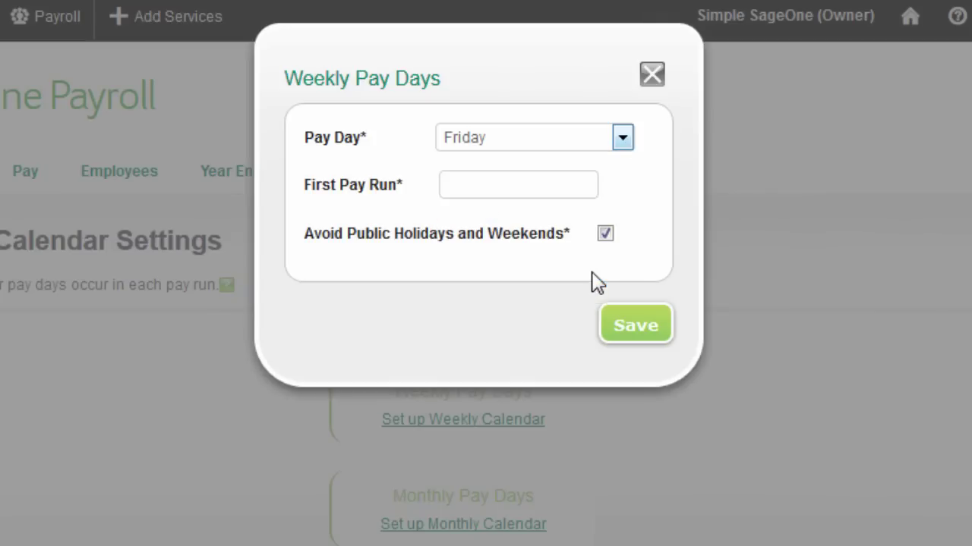
click(583, 185)
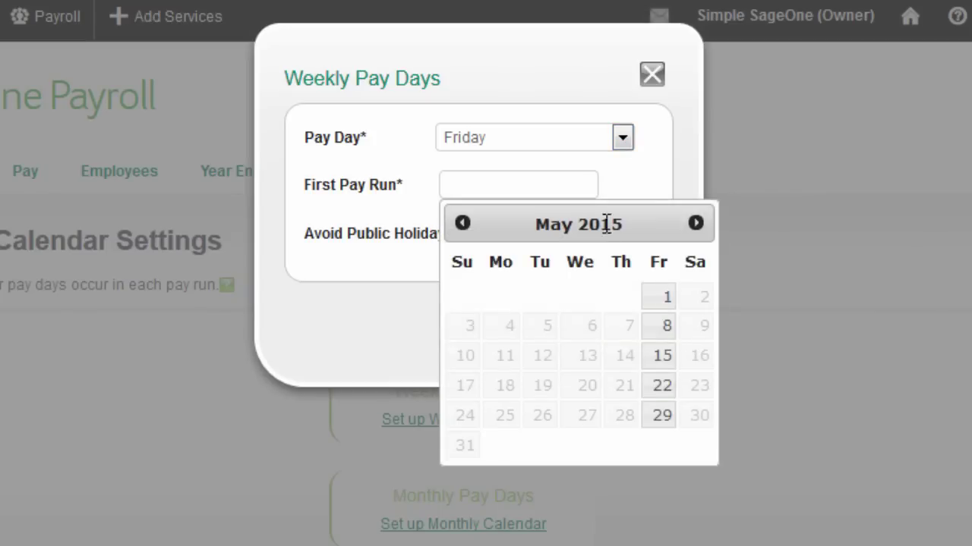
click(658, 298)
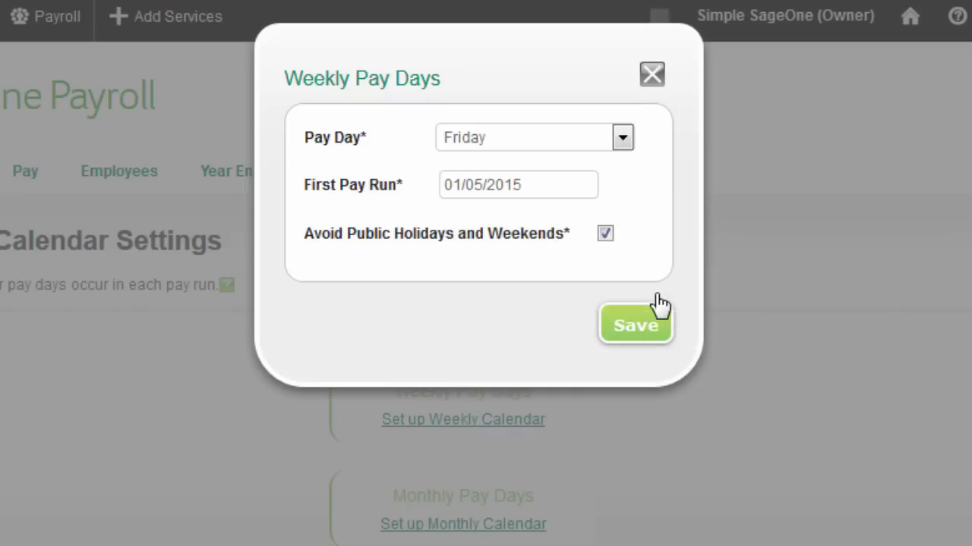
click(606, 236)
click(606, 237)
click(637, 328)
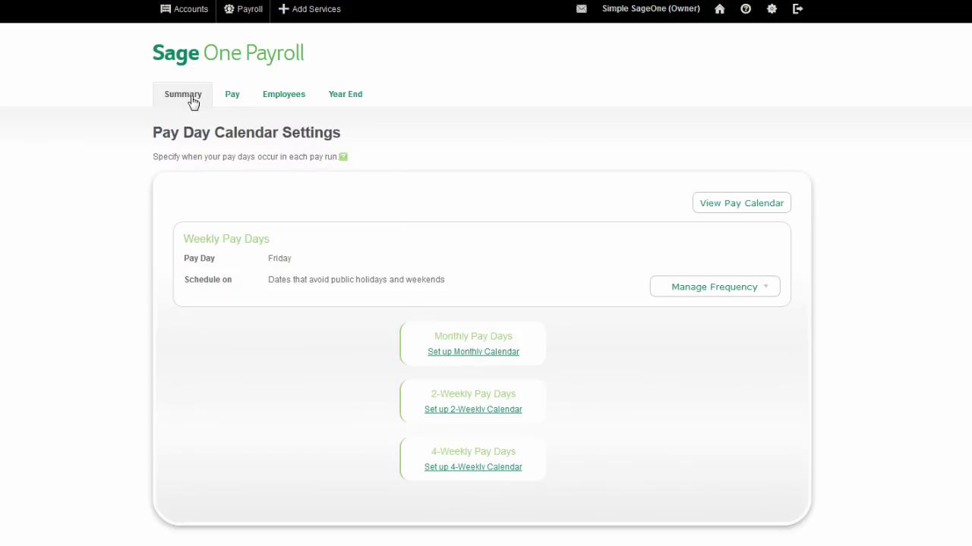
- Return to the payroll summary's blank company setup tasks and start creating a new employee
click(190, 100)
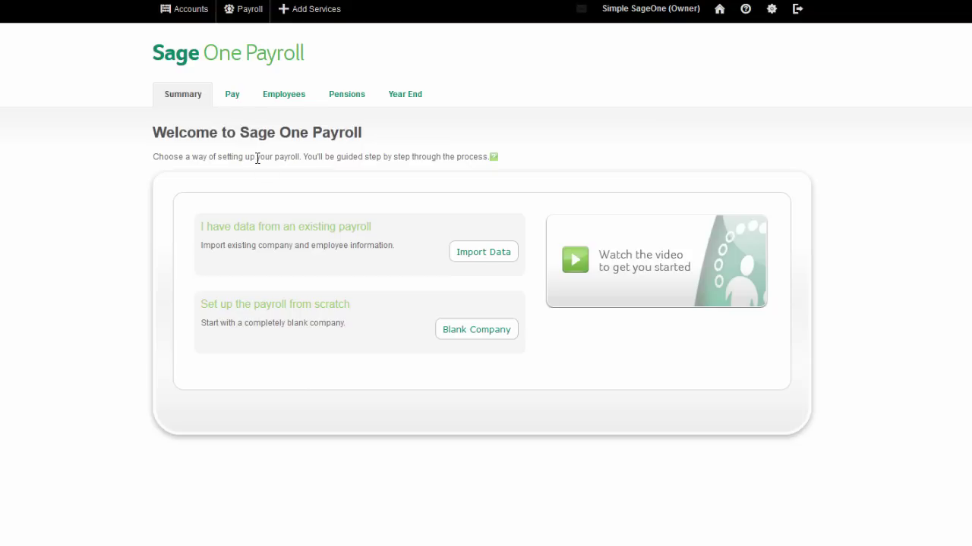
click(480, 342)
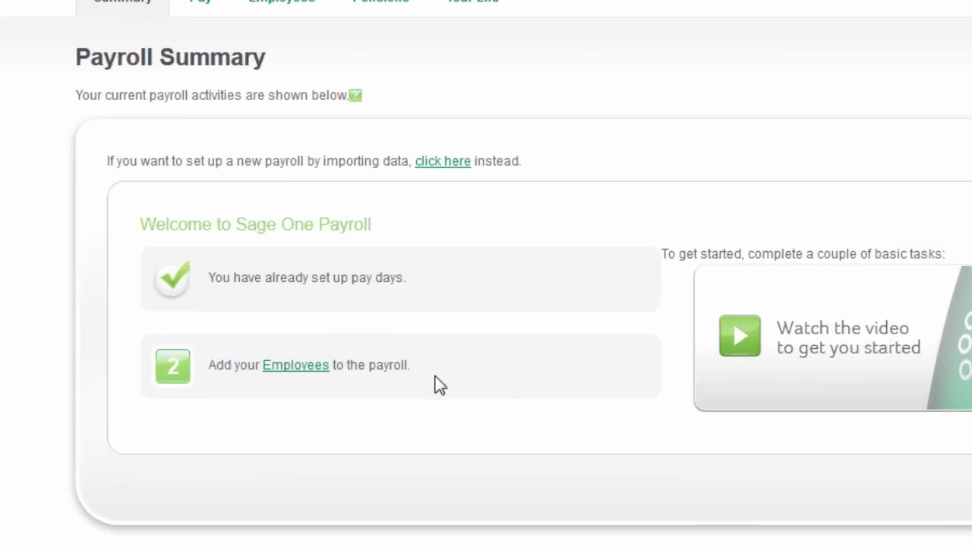
click(295, 369)
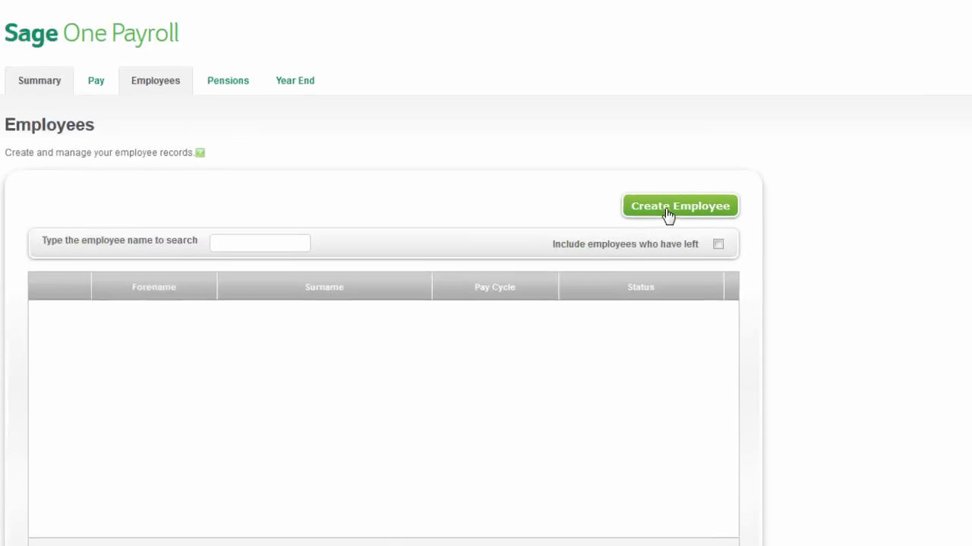
click(668, 213)
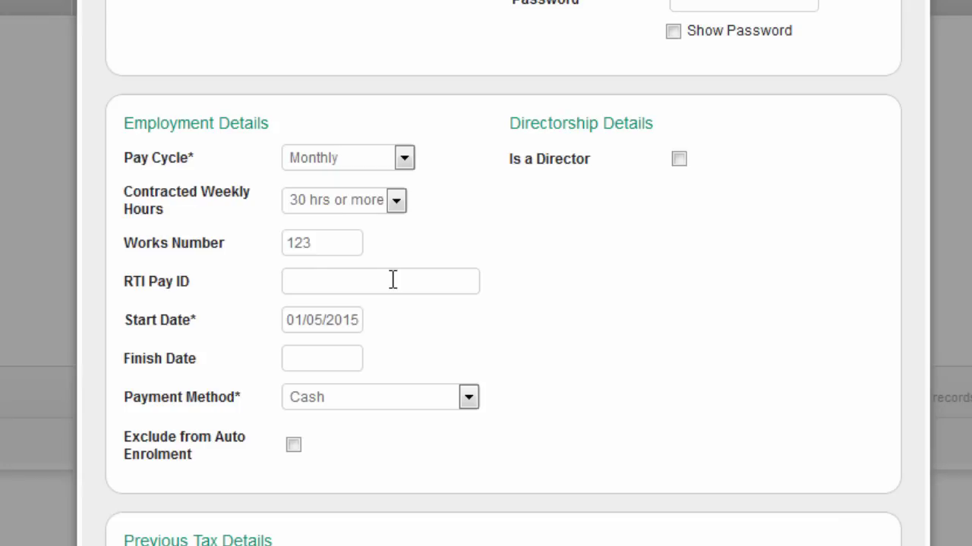
- Set the new employee's starting basis to "This is an existing employee"
click(393, 281)
scroll(486, 273, down, 2)
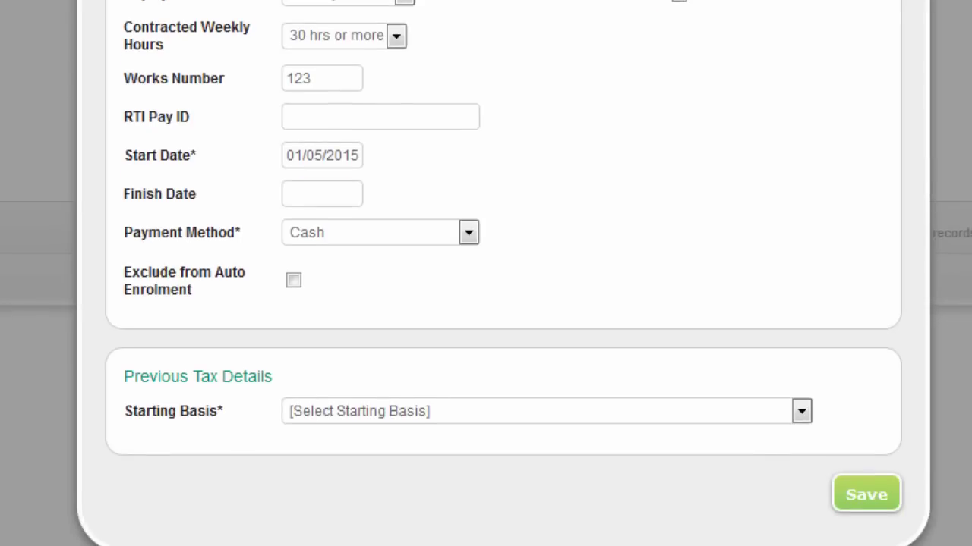
click(802, 412)
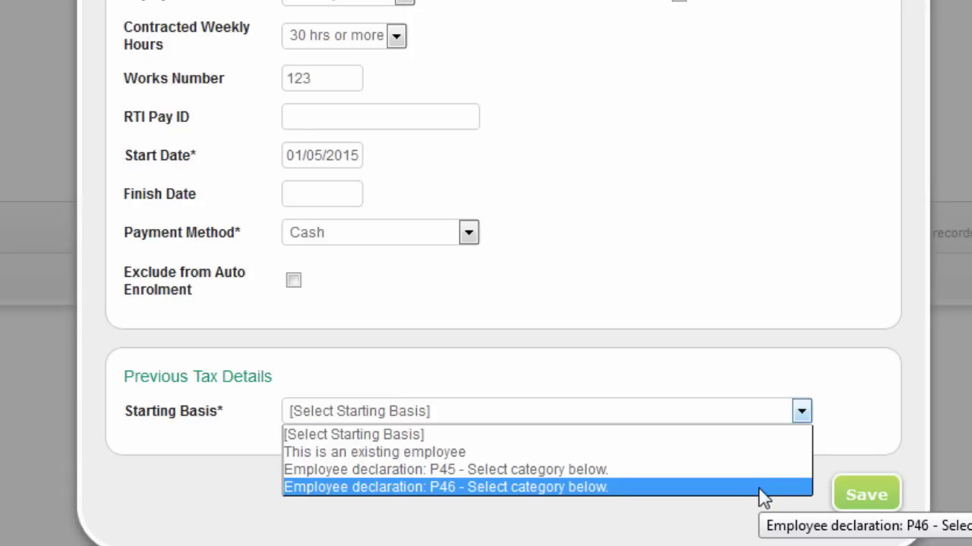
click(460, 454)
scroll(459, 455, down, 1)
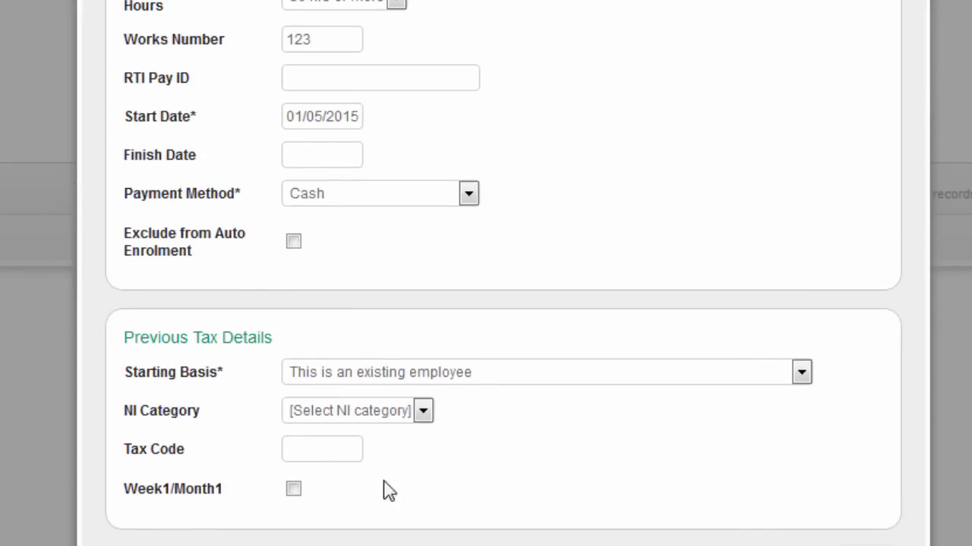
- Set the starting basis to the P46 employee declaration and choose circumstances B
click(803, 373)
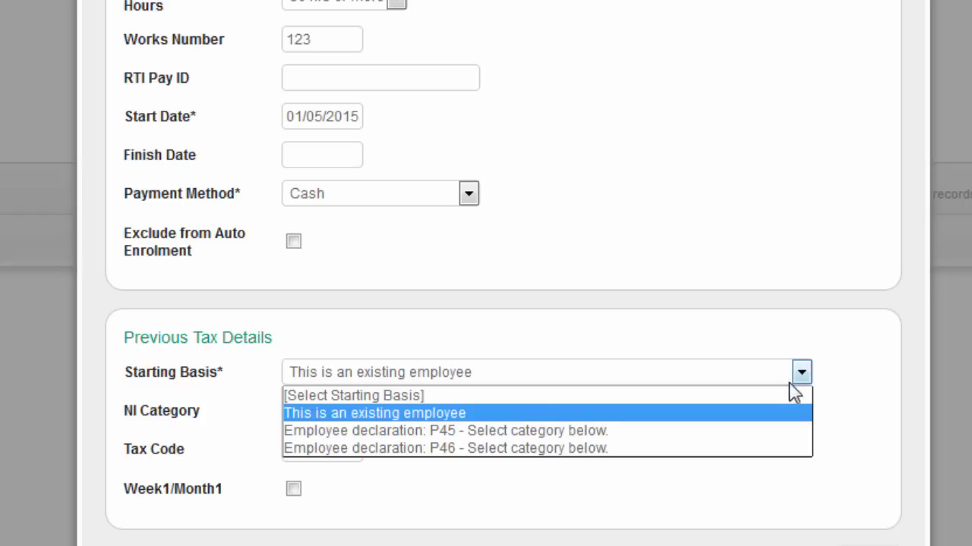
click(722, 450)
scroll(717, 448, down, 3)
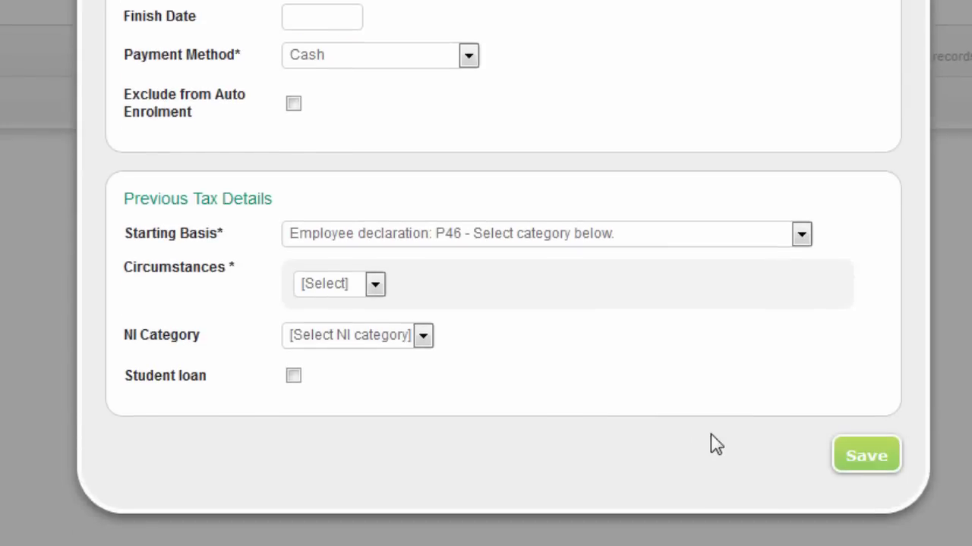
click(375, 285)
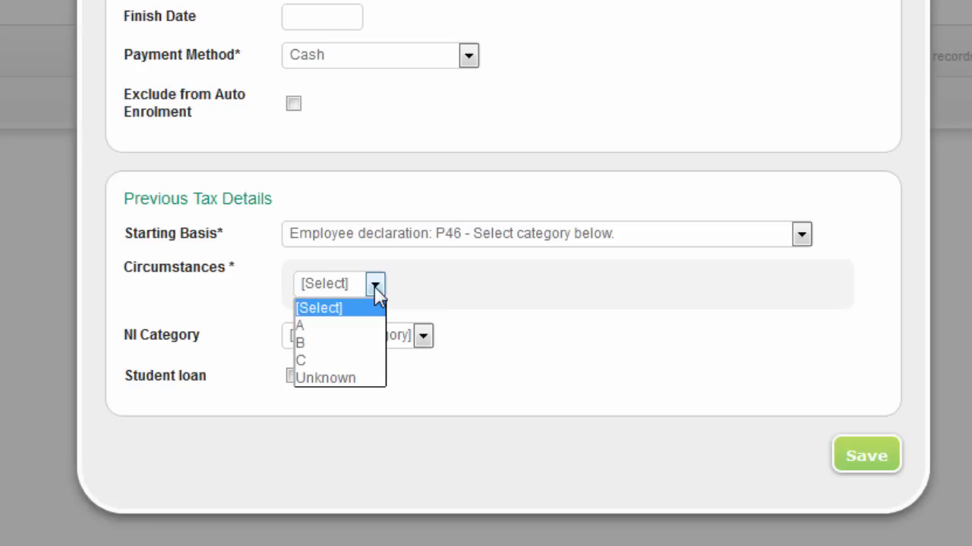
click(363, 326)
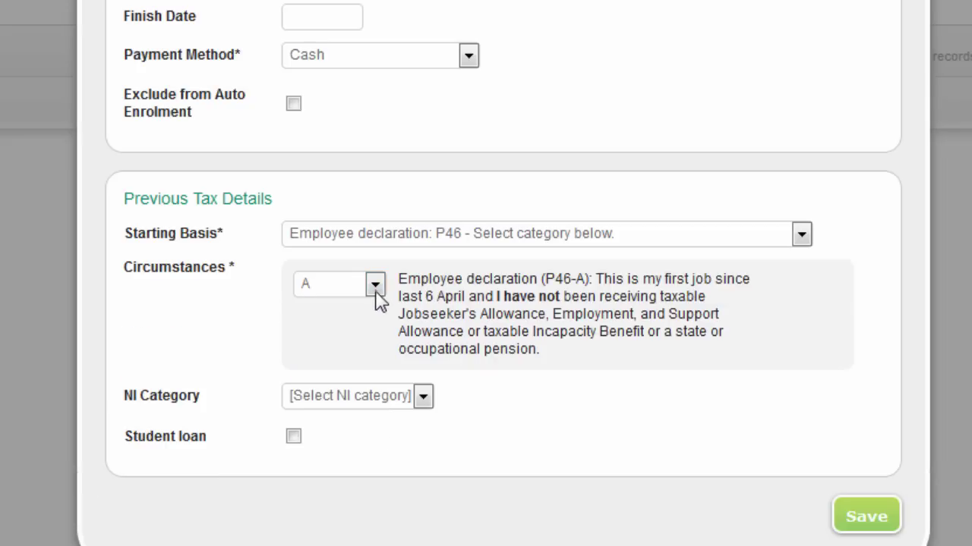
click(375, 289)
click(365, 345)
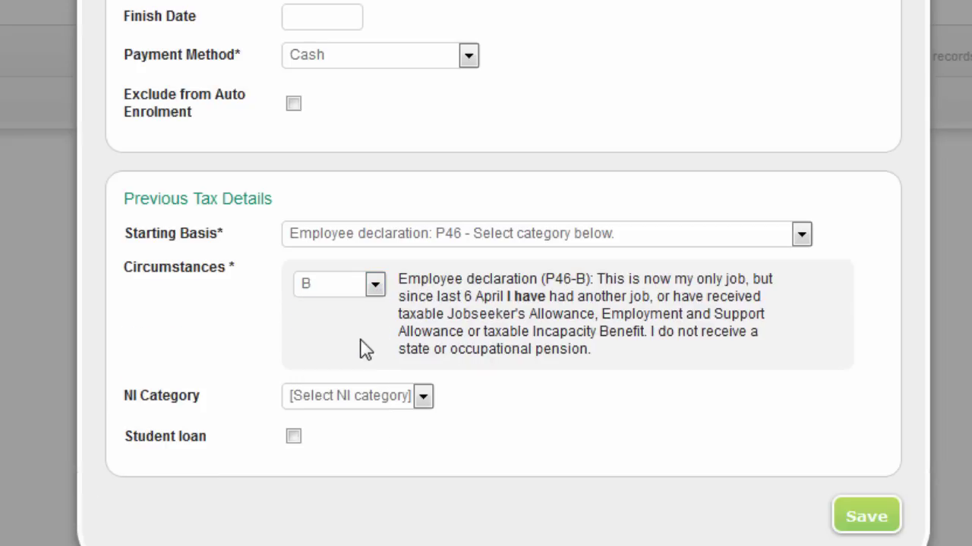
- Set the employee's NI category to A and save the new employee record
click(422, 396)
click(424, 437)
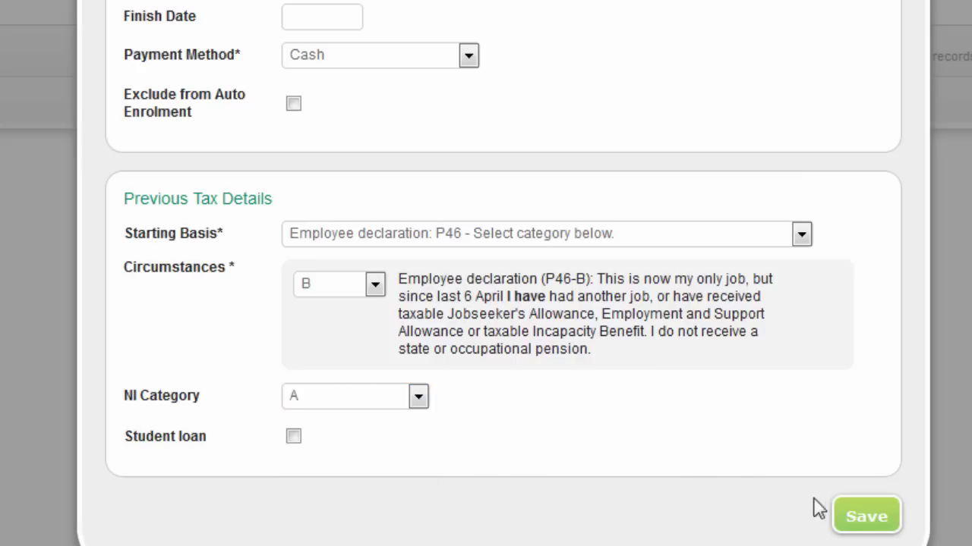
click(865, 517)
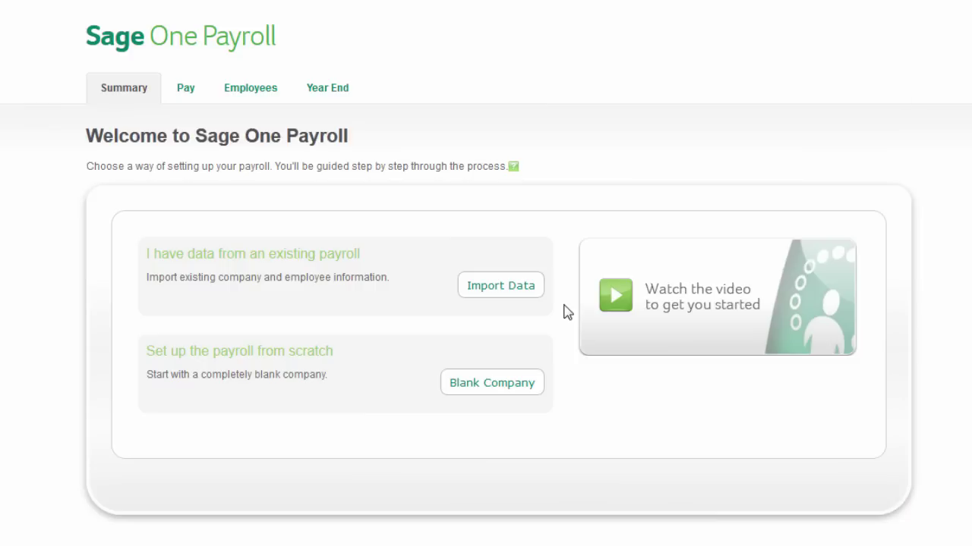
- Start a manual payroll data import with Monthly P32 reporting, Cheque payment and Month 1 (April 2015) as the last completed period
click(524, 295)
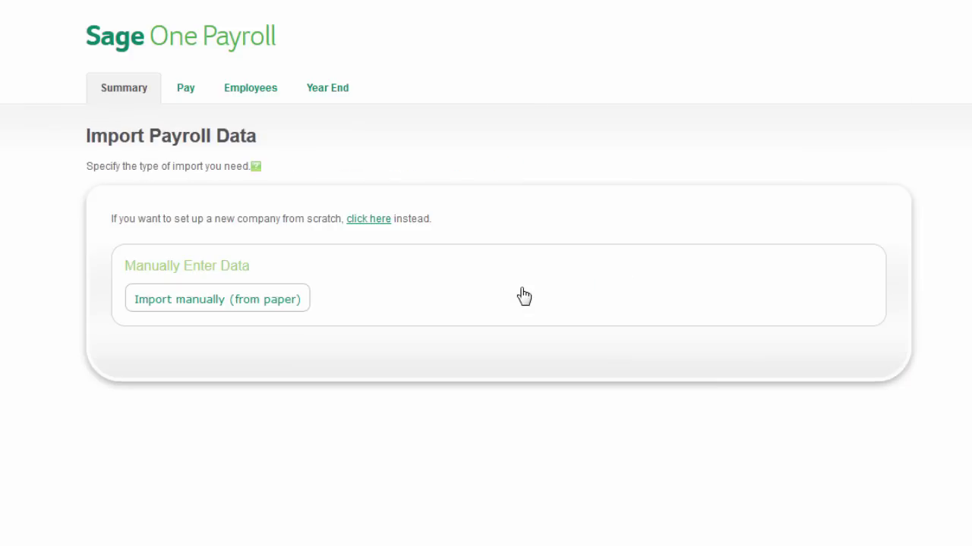
click(285, 309)
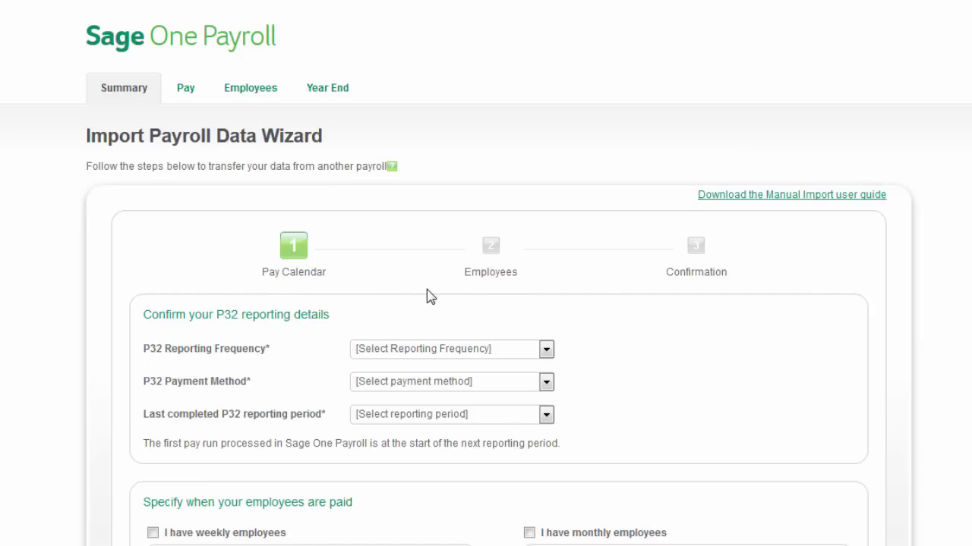
click(546, 349)
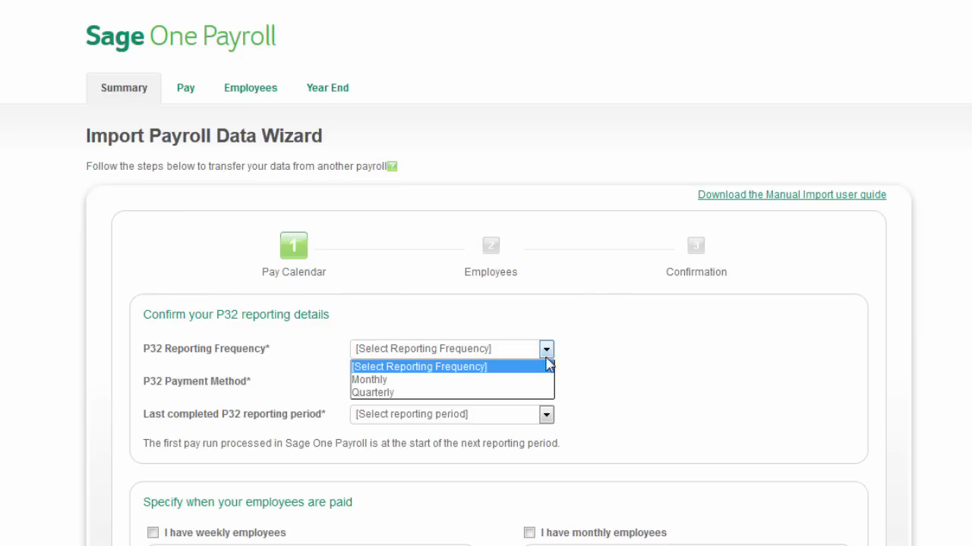
click(544, 383)
click(545, 383)
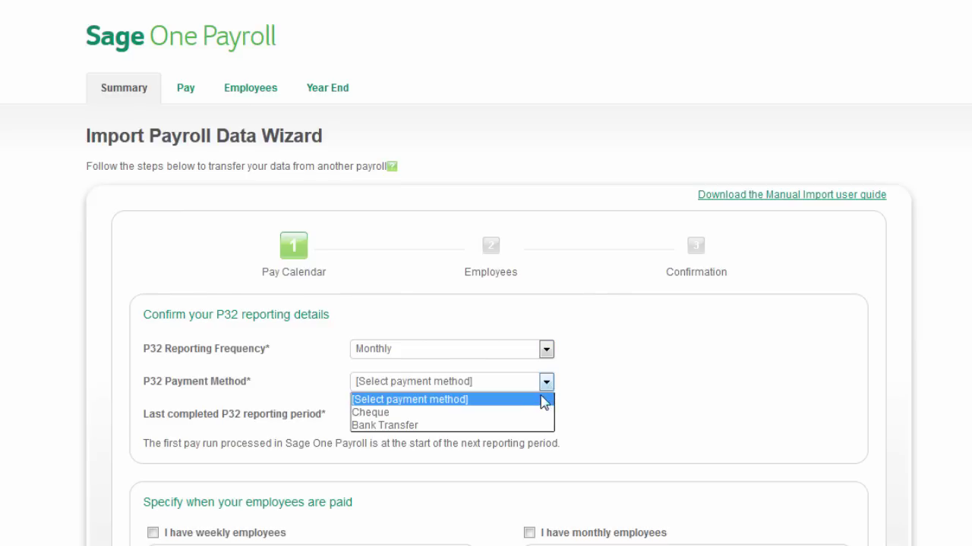
click(537, 412)
click(547, 415)
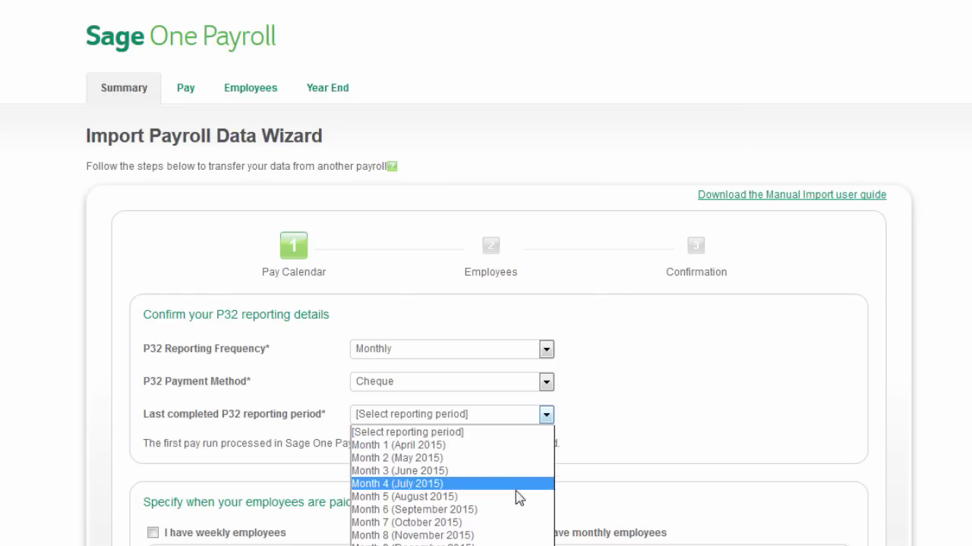
click(516, 446)
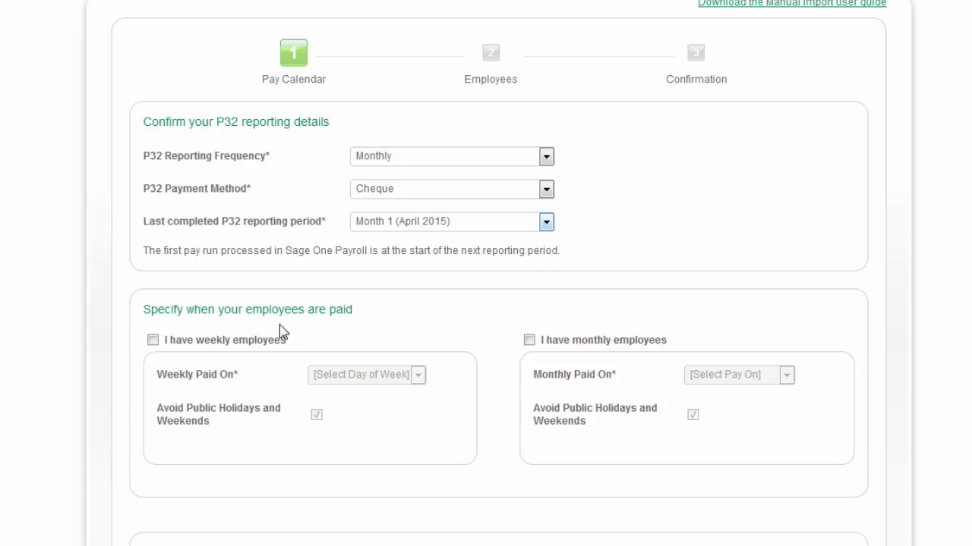
- Specify weekly employees paid on Tuesday and continue to the import wizard's Employees stage
click(153, 341)
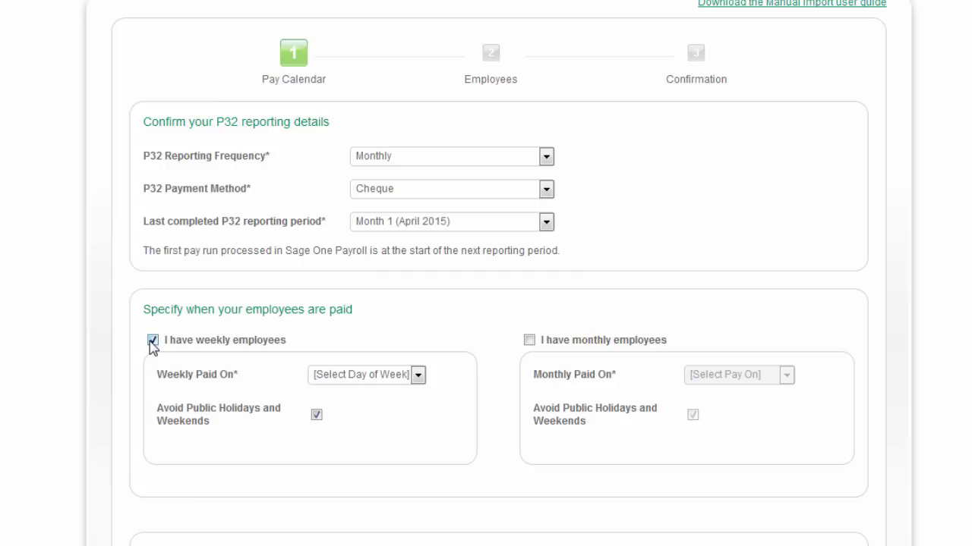
click(417, 380)
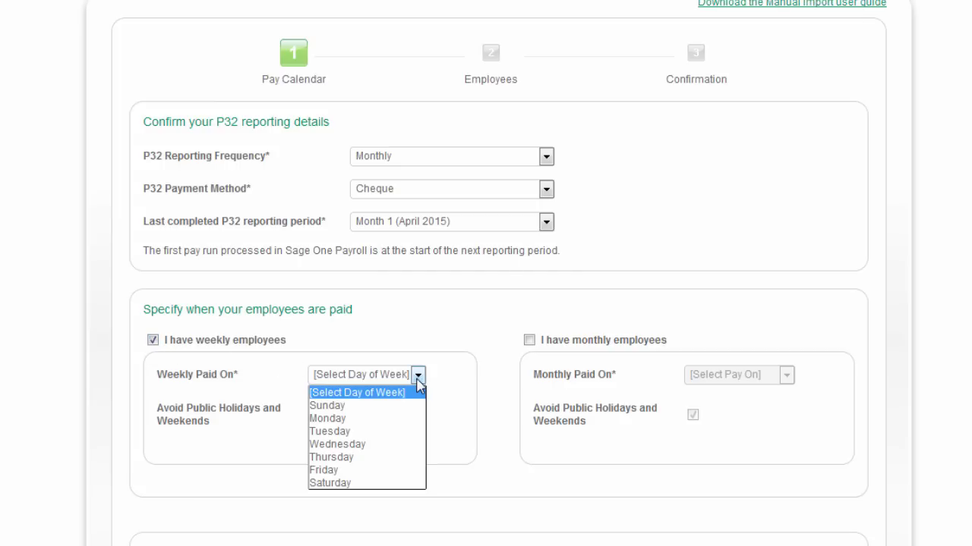
click(406, 432)
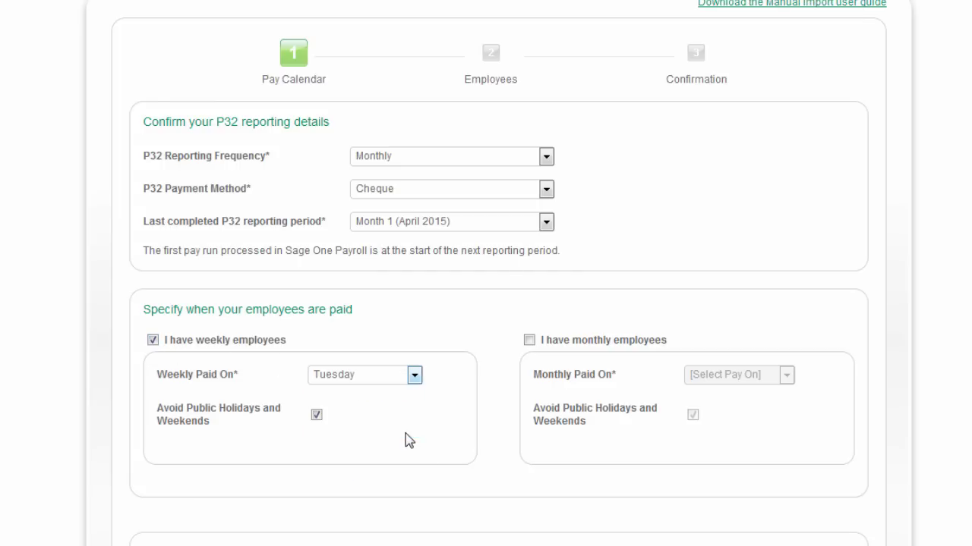
scroll(423, 438, down, 2)
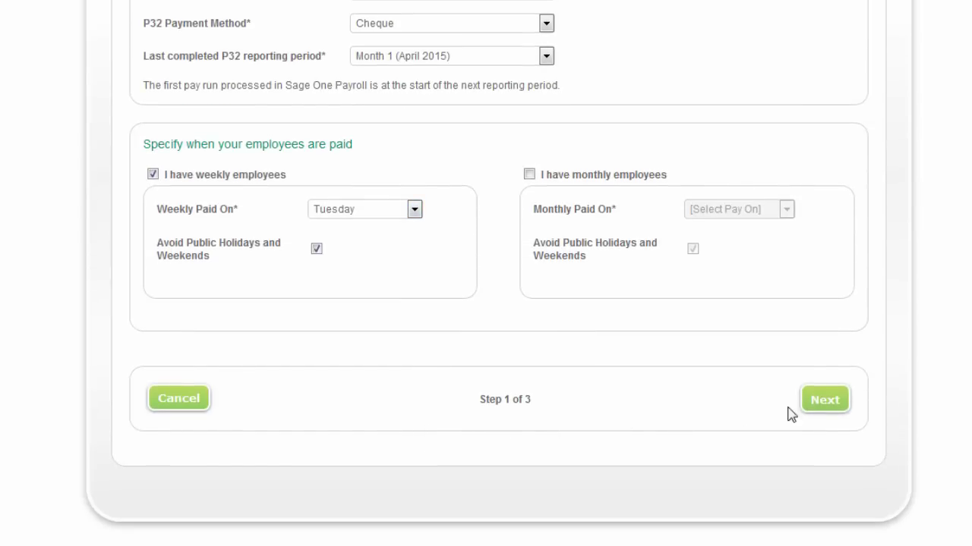
click(826, 411)
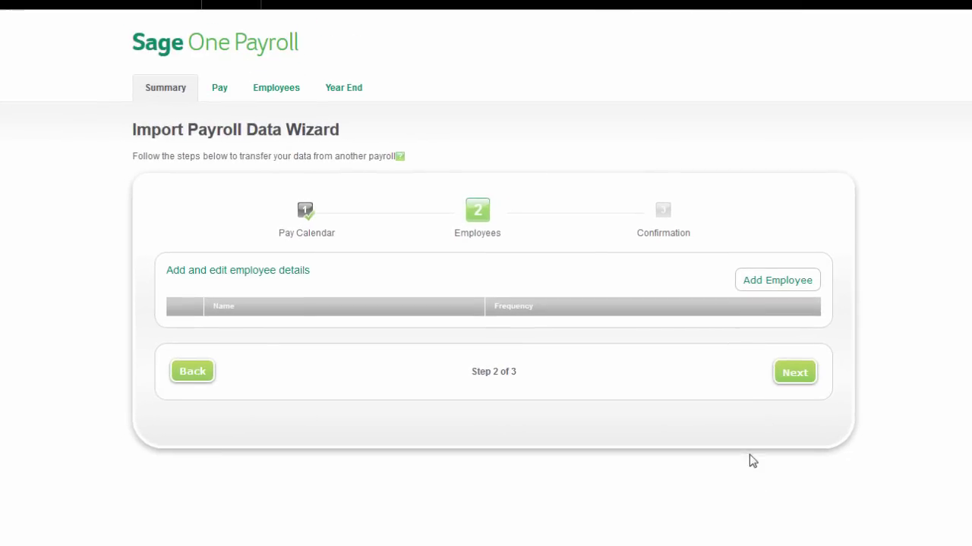
- Open a new employee form in the import wizard and view its tax details and opening balances sections
click(775, 286)
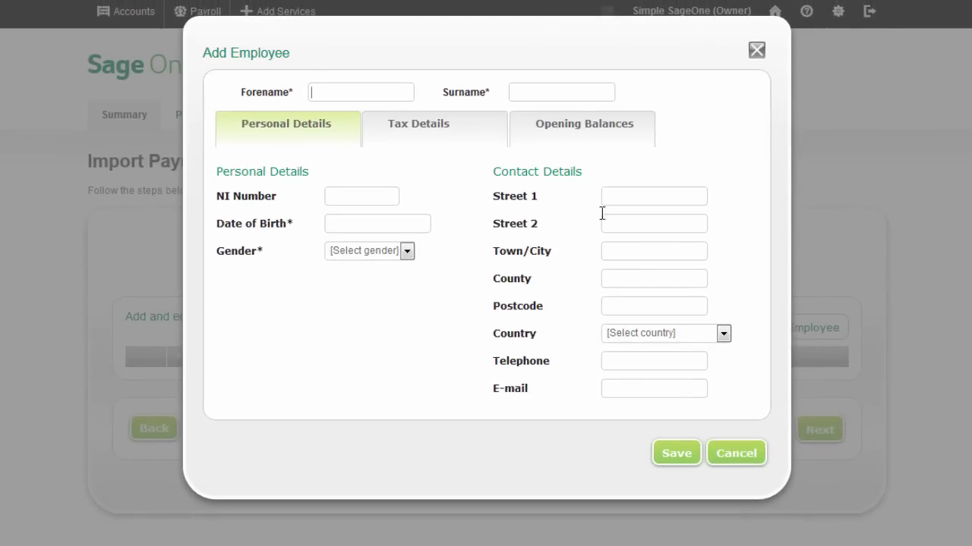
click(445, 137)
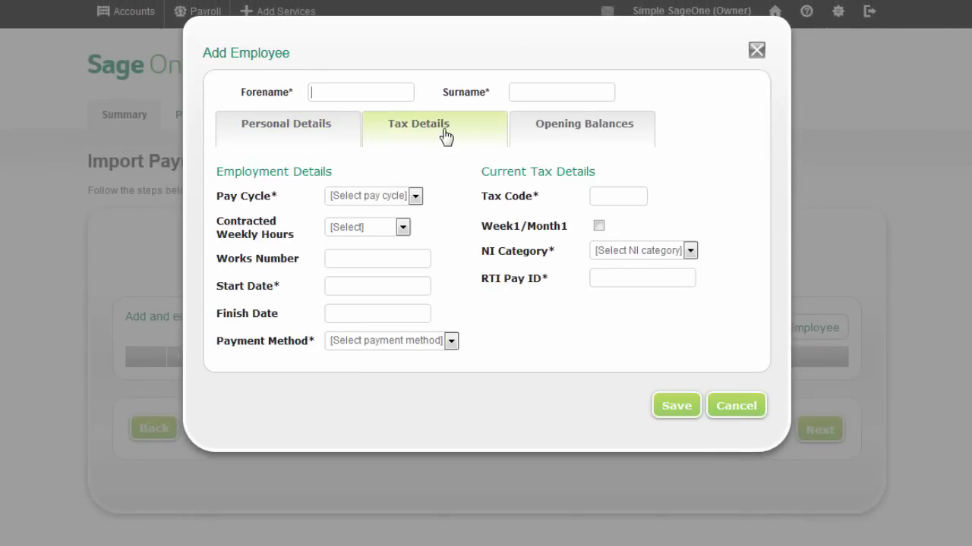
click(597, 134)
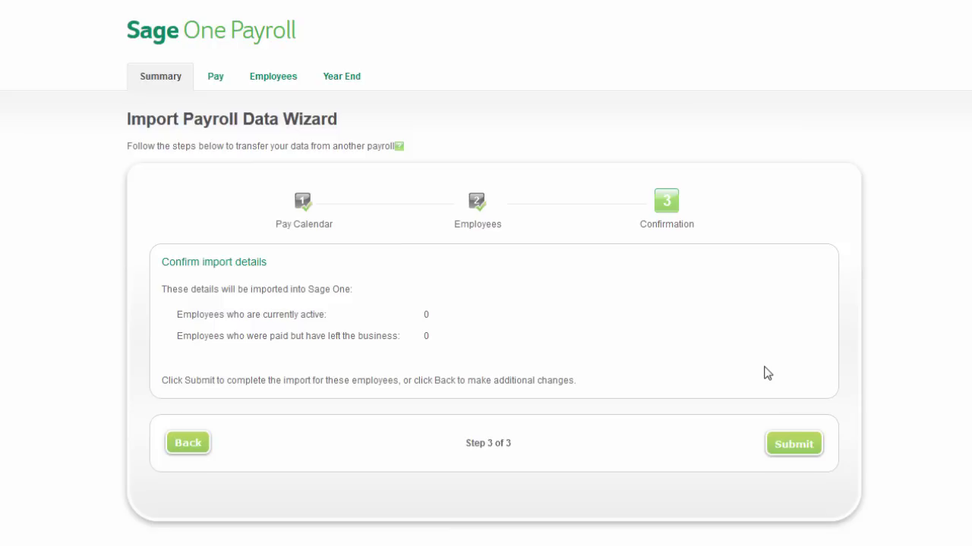
- Submit the payroll import and finish the import wizard
click(789, 446)
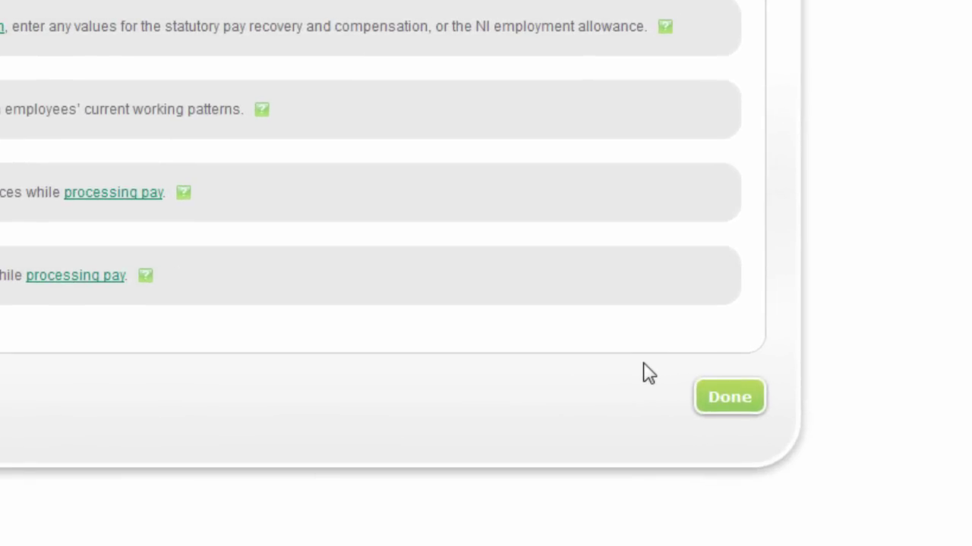
click(725, 416)
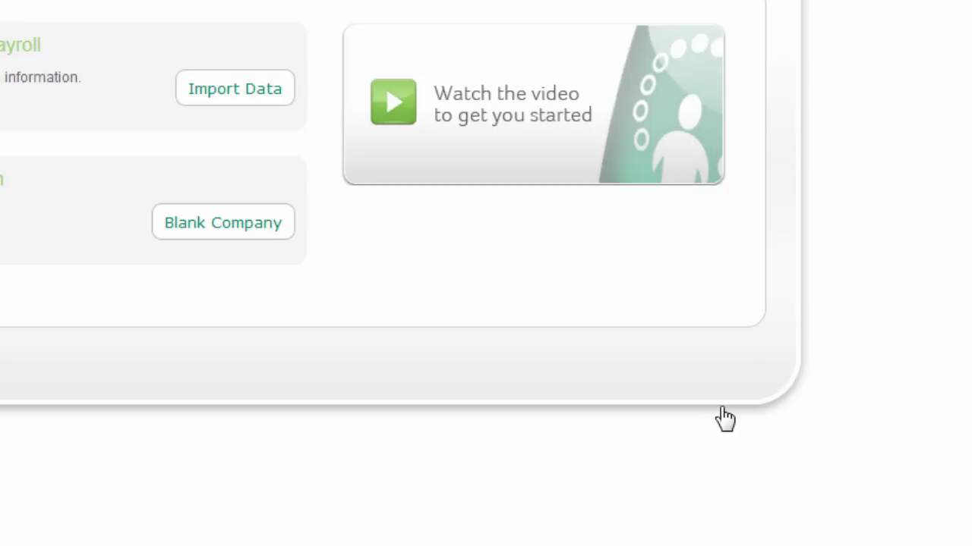